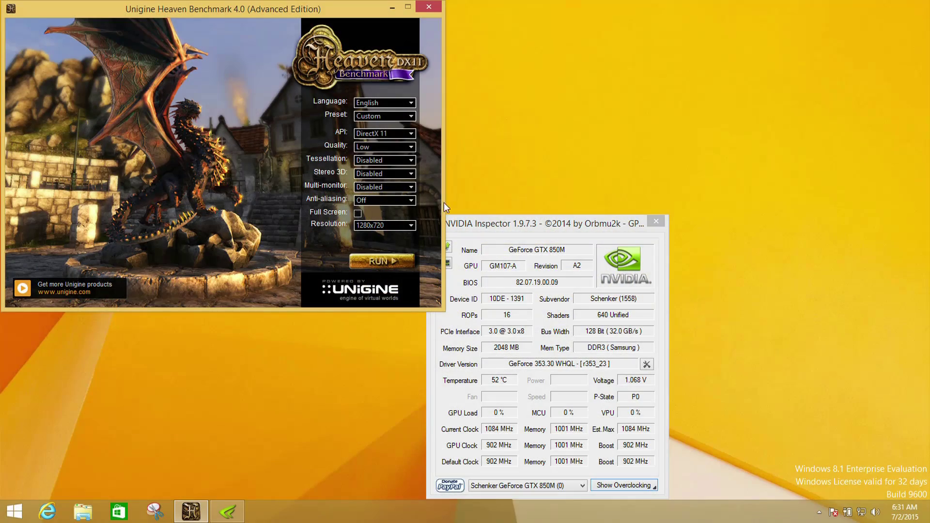
# Bring the NVIDIA Inspector window forward and nudge it left beside the Heaven launcher.
pyautogui.click(483, 219)
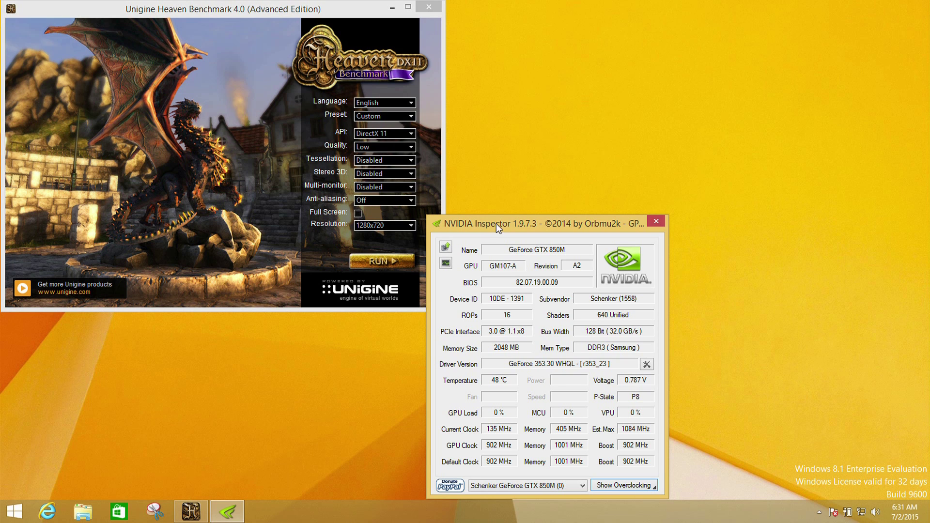
pyautogui.moveTo(499, 224)
pyautogui.mouseDown()
pyautogui.moveTo(477, 212)
pyautogui.moveTo(479, 223)
pyautogui.moveTo(491, 221)
pyautogui.mouseUp()
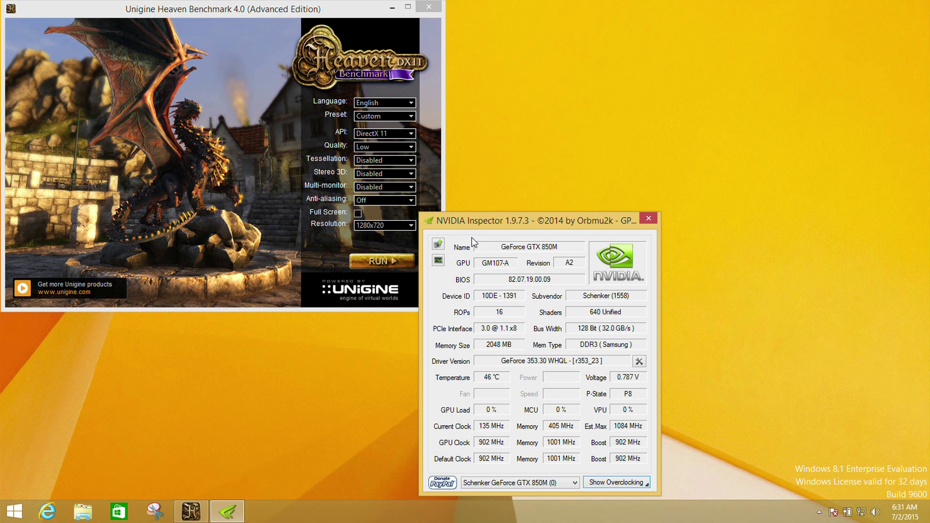
# Open the sensor graphs, park them top right, and request the overclocking options.
pyautogui.click(440, 263)
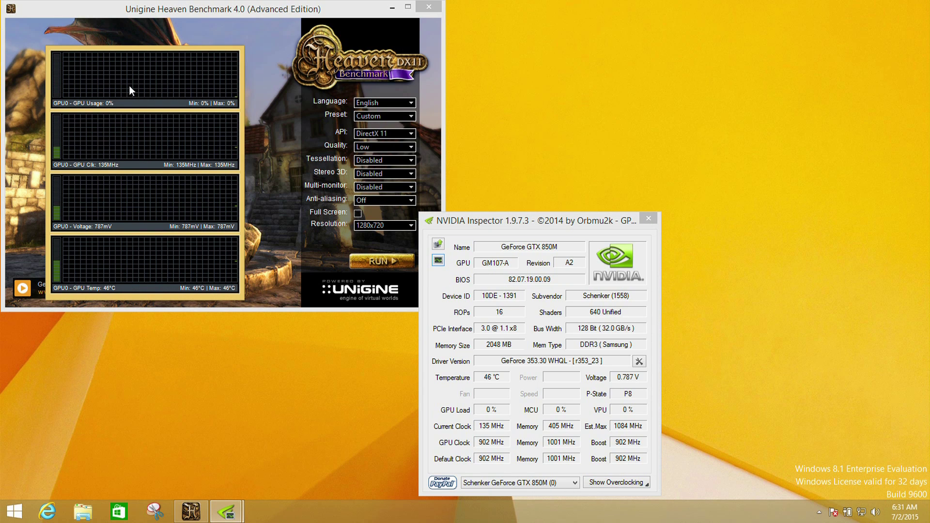
pyautogui.moveTo(133, 60); pyautogui.dragTo(806, 39)
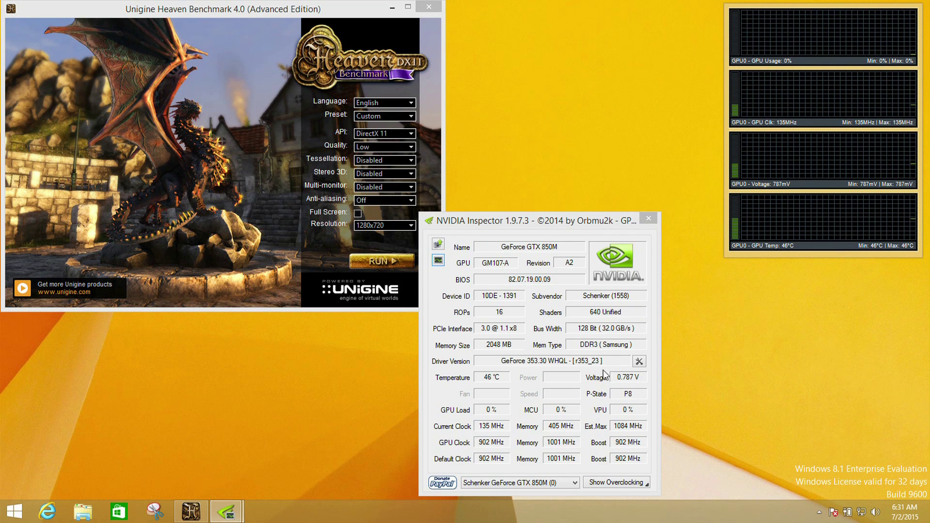
pyautogui.click(613, 483)
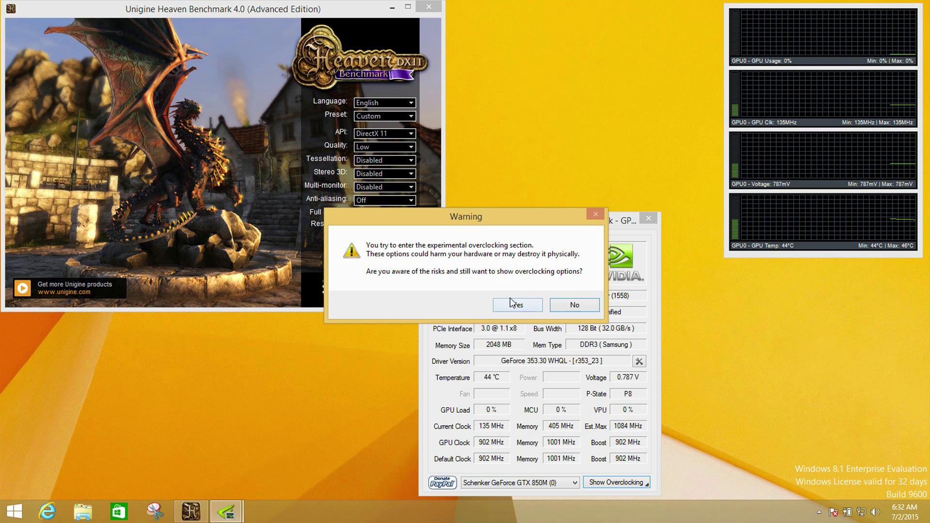
# Accept the overclocking warning, move the graphs over Heaven, and check clocks for P8 and P5.
pyautogui.click(513, 307)
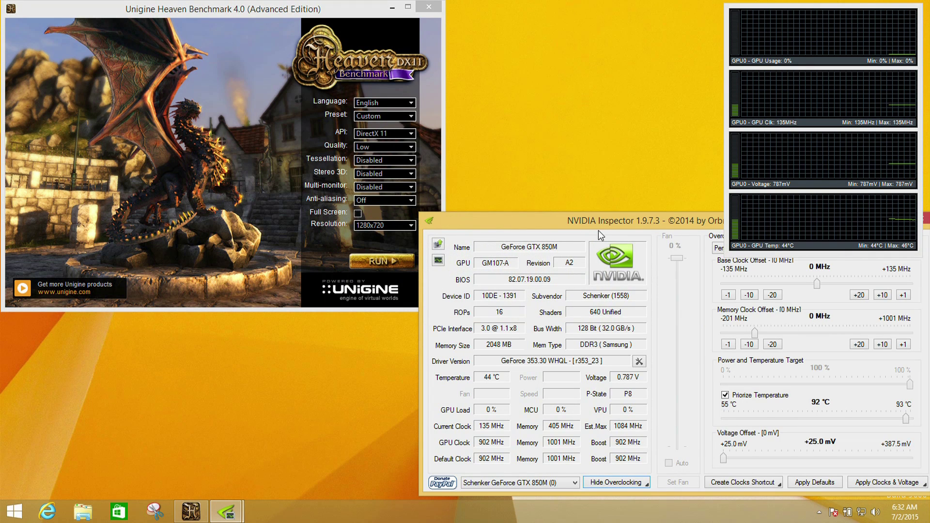
pyautogui.moveTo(773, 83); pyautogui.dragTo(230, 280)
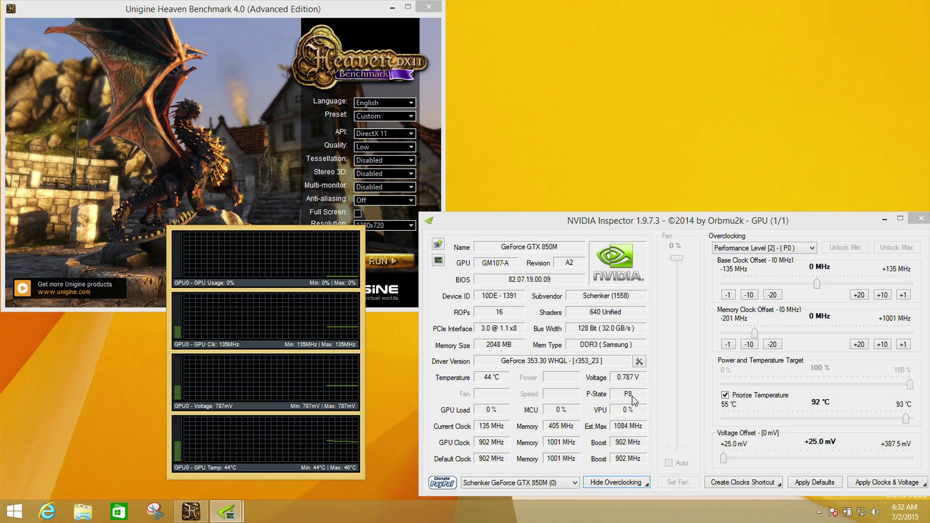
pyautogui.click(761, 248)
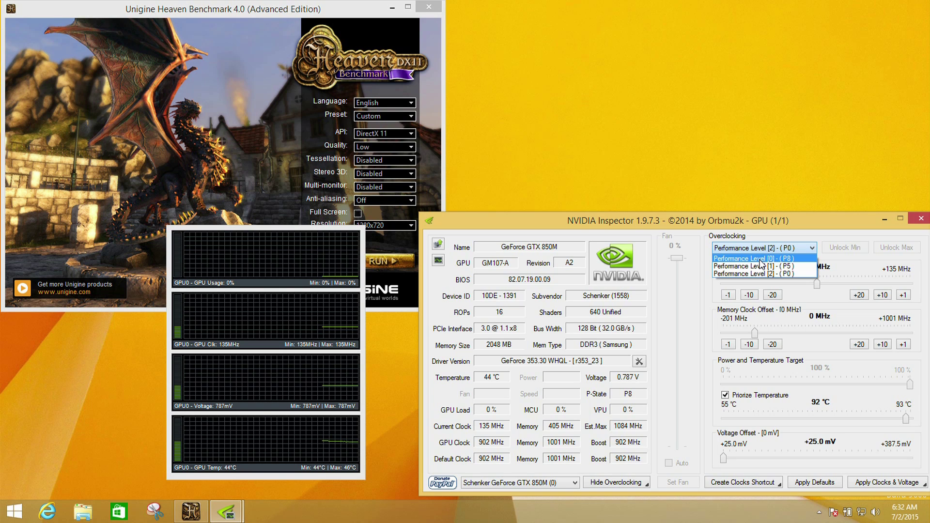
pyautogui.click(760, 260)
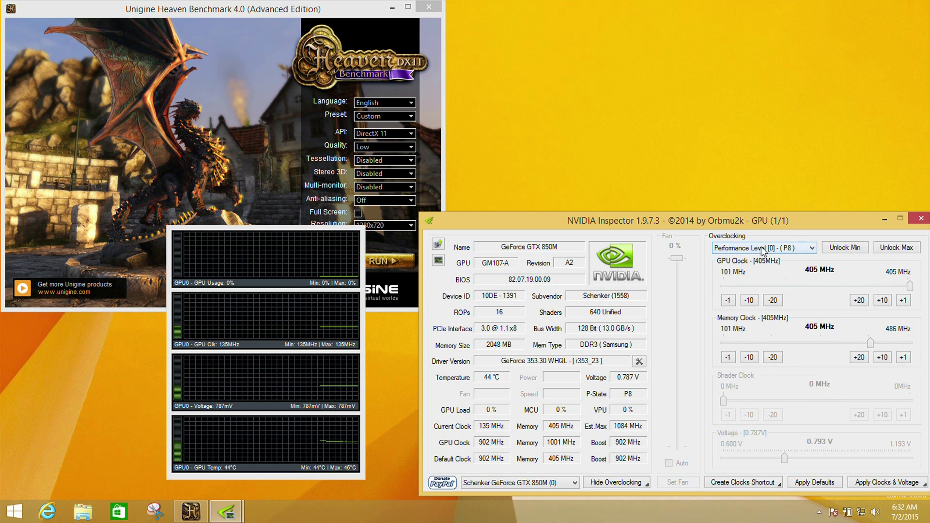
pyautogui.click(763, 249)
pyautogui.click(761, 266)
# Switch back to performance level 2 (P0) and start the Heaven benchmark at stock clocks.
pyautogui.click(765, 248)
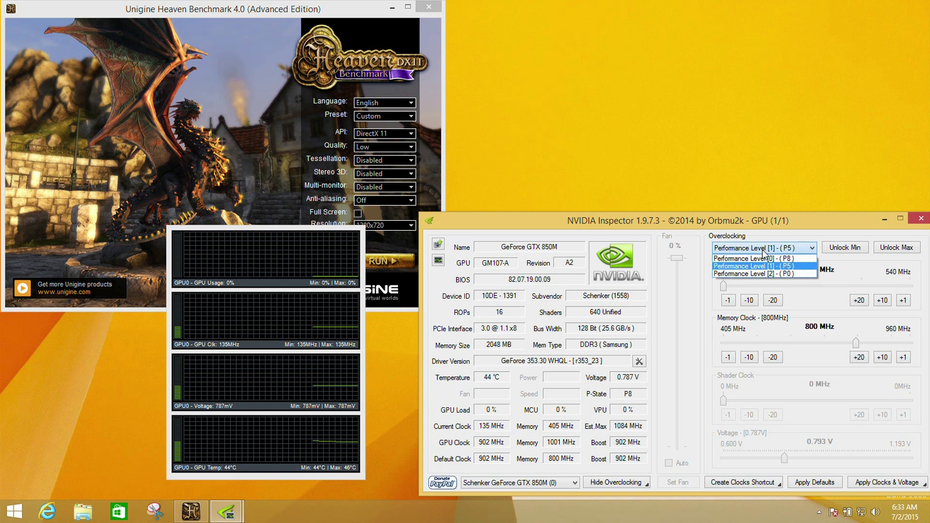
pyautogui.click(760, 274)
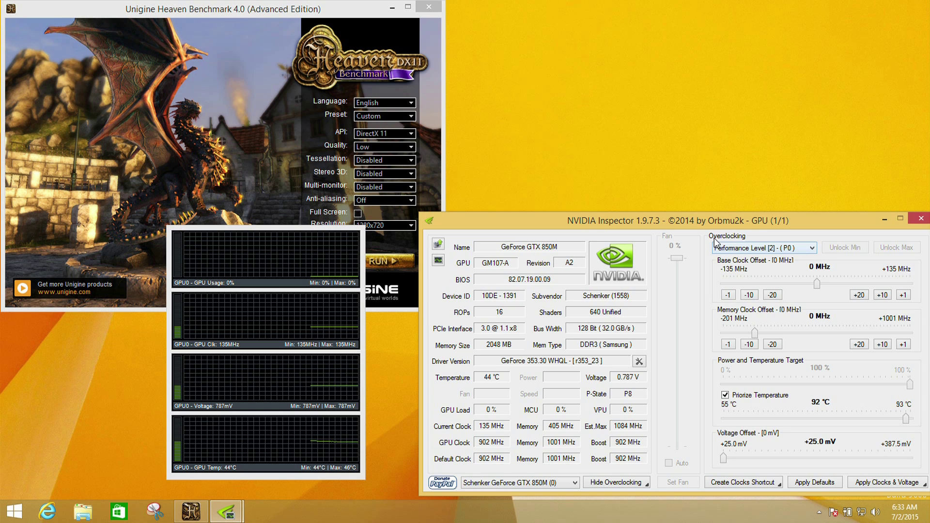
pyautogui.click(403, 261)
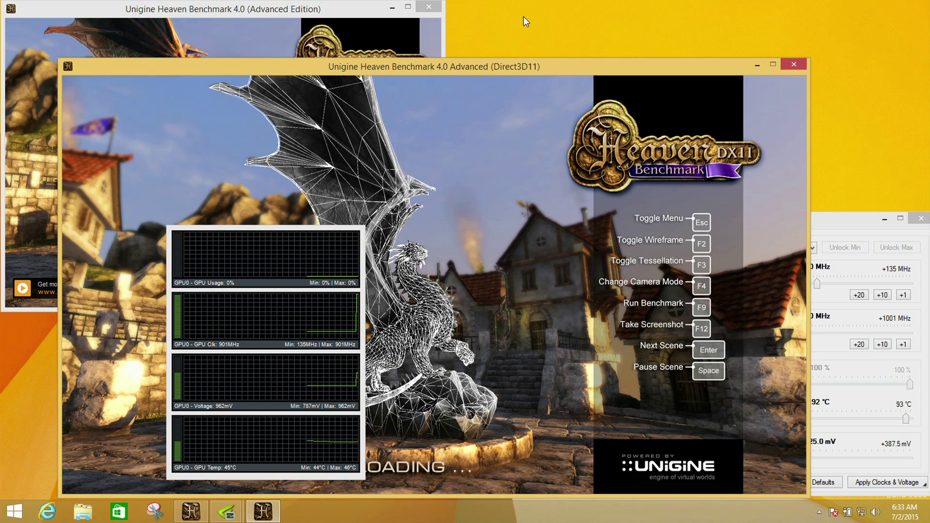
# Keep Inspector readings in front while Heaven runs stock at 1084 MHz, 99% load.
pyautogui.click(846, 216)
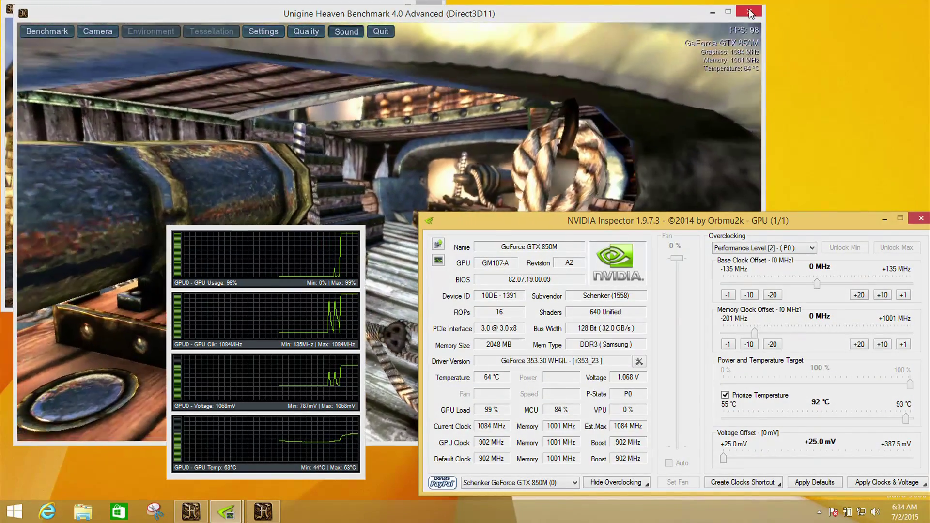
# Close the running Heaven benchmark and bring NVIDIA Inspector back to the front.
pyautogui.click(749, 13)
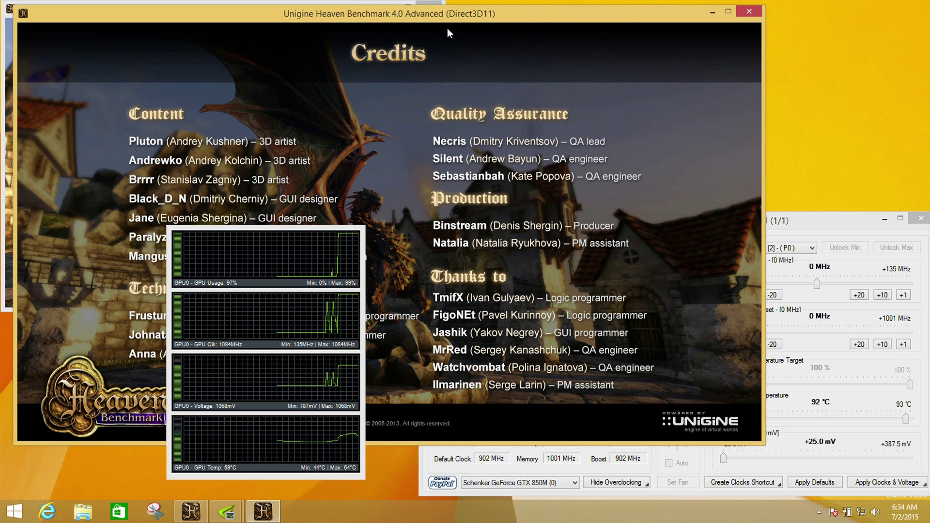
pyautogui.click(778, 222)
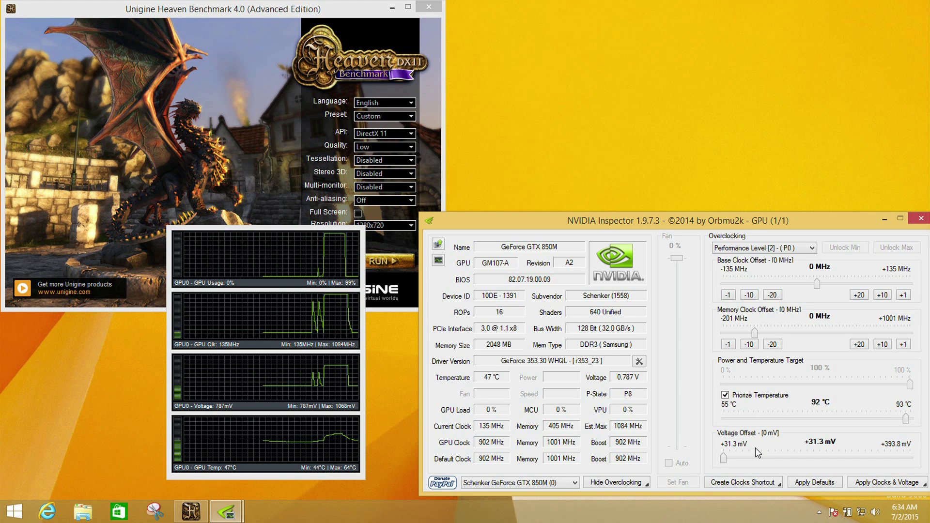
# Set base and memory clock offsets to +100 MHz and apply, giving 1002/1101 MHz.
pyautogui.click(860, 295)
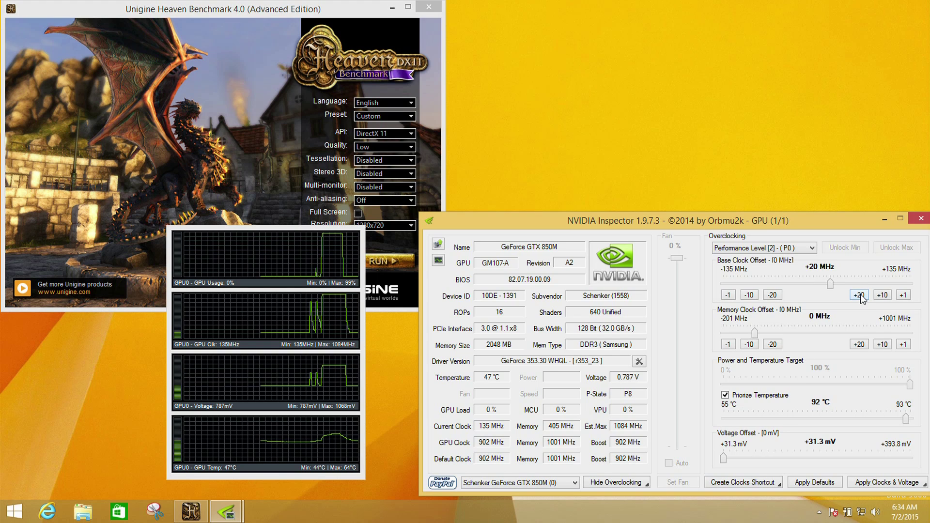
pyautogui.click(859, 294)
pyautogui.click(859, 295)
pyautogui.click(860, 295)
pyautogui.click(859, 295)
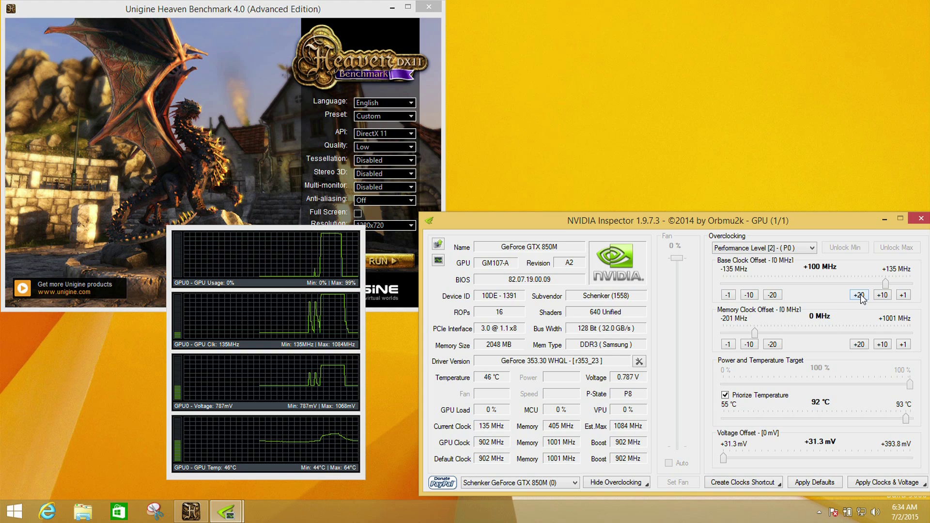
pyautogui.click(860, 345)
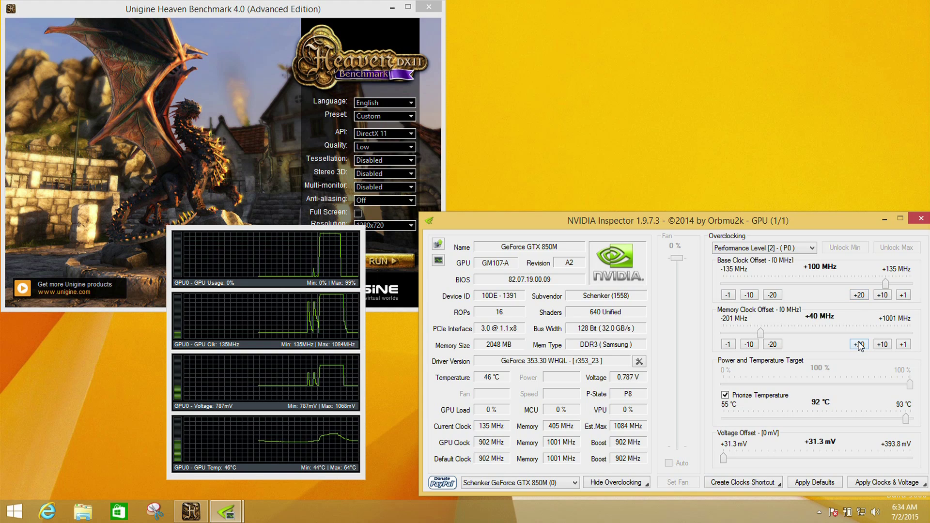
pyautogui.click(859, 344)
pyautogui.click(859, 345)
pyautogui.click(859, 344)
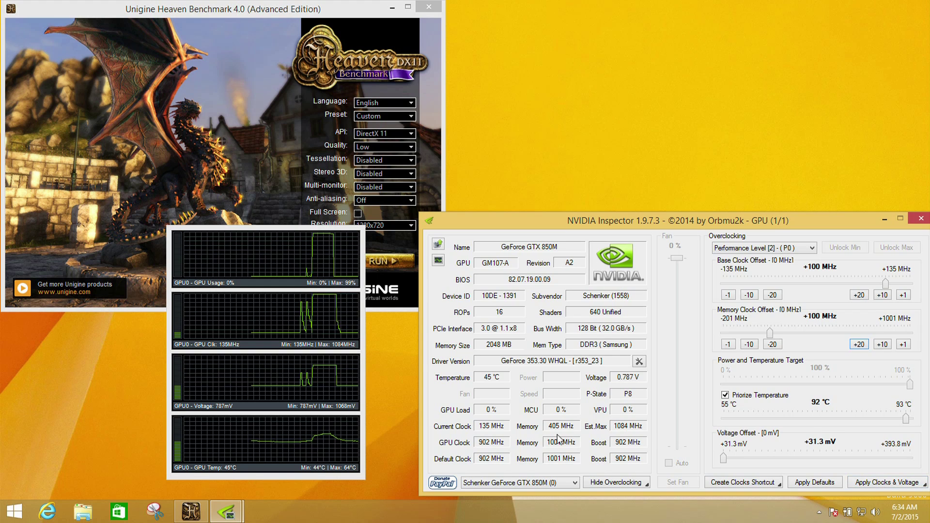
pyautogui.click(875, 483)
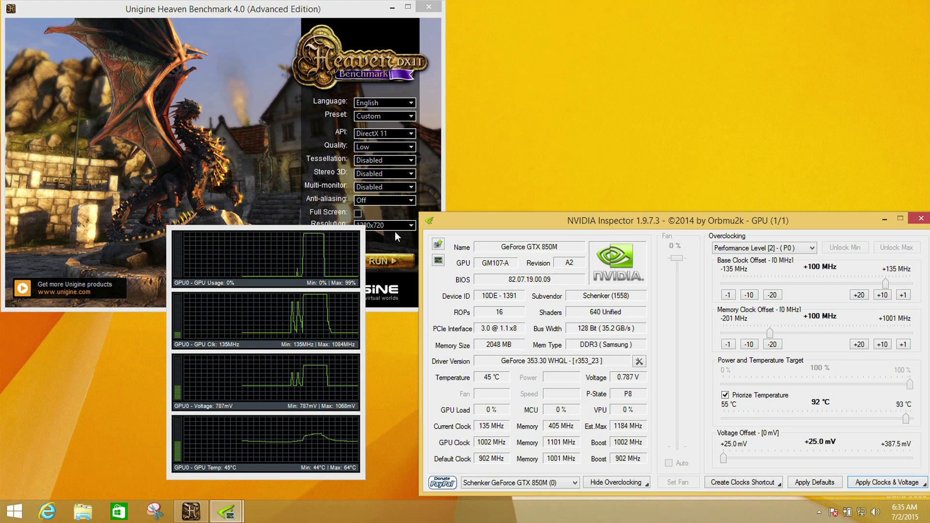
# Run Heaven overclocked with Inspector in front, reaching 1184 MHz GPU and 1101 MHz memory.
pyautogui.click(387, 261)
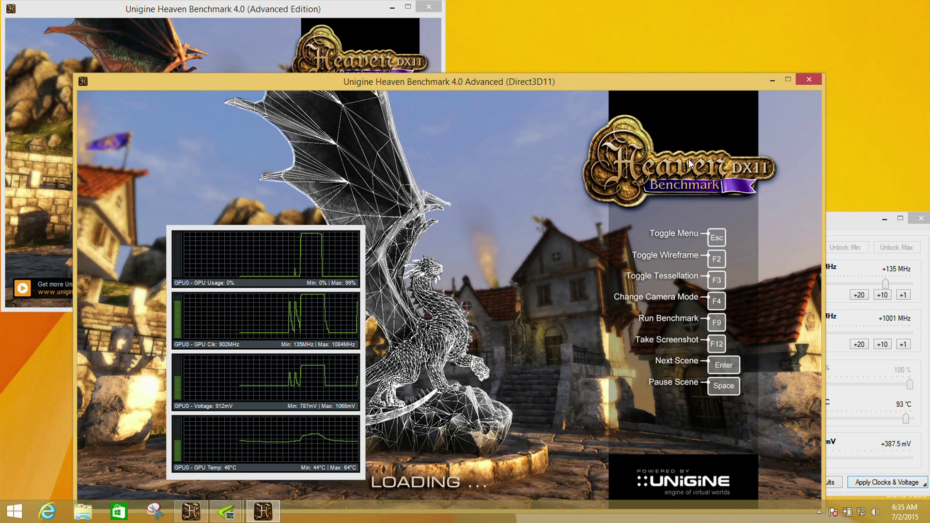
pyautogui.click(852, 223)
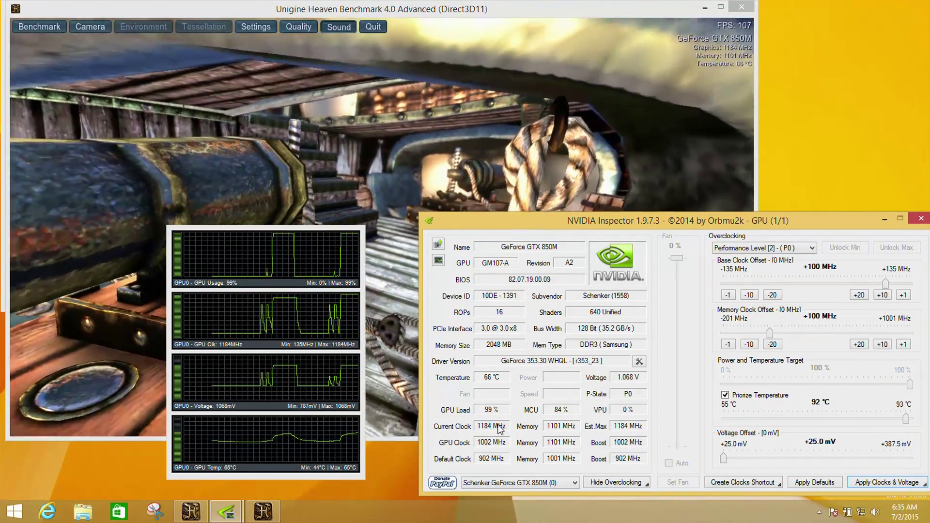
pyautogui.press('XF86AudioMute')
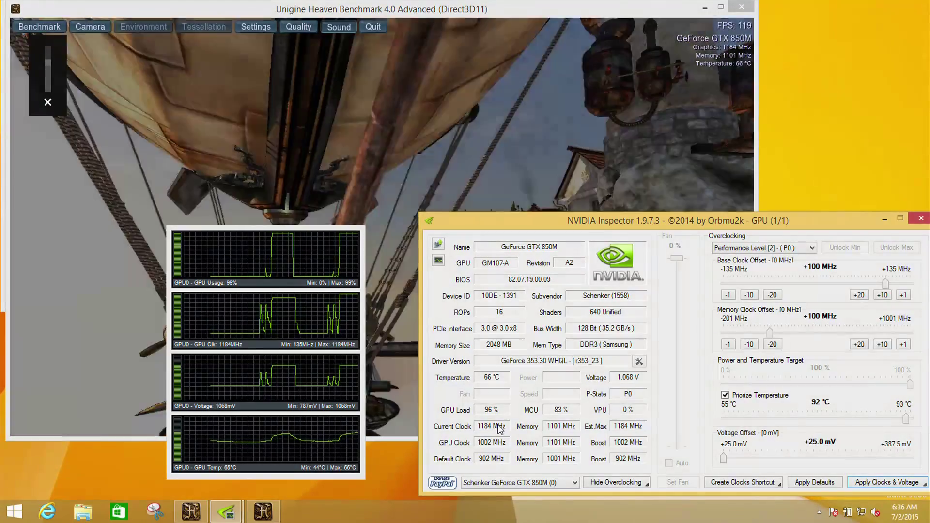